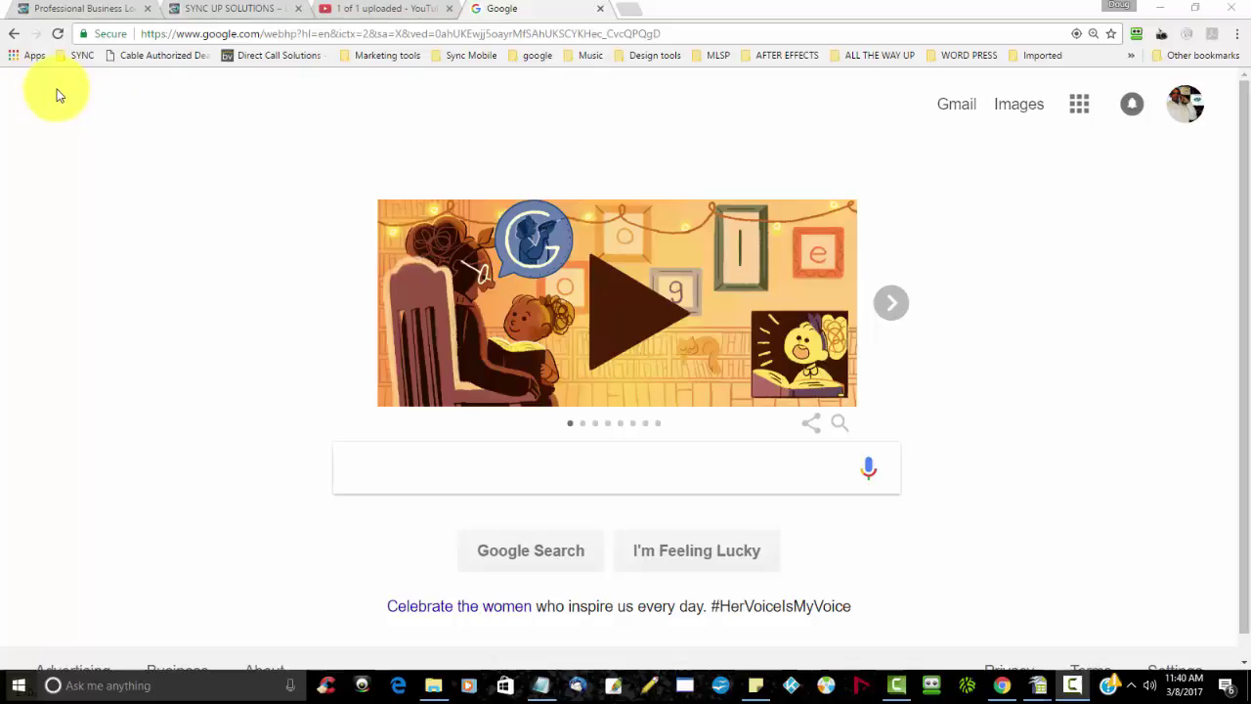
# Step: Search Google for "sync up solutions" and look over the results
pyautogui.click(419, 479)
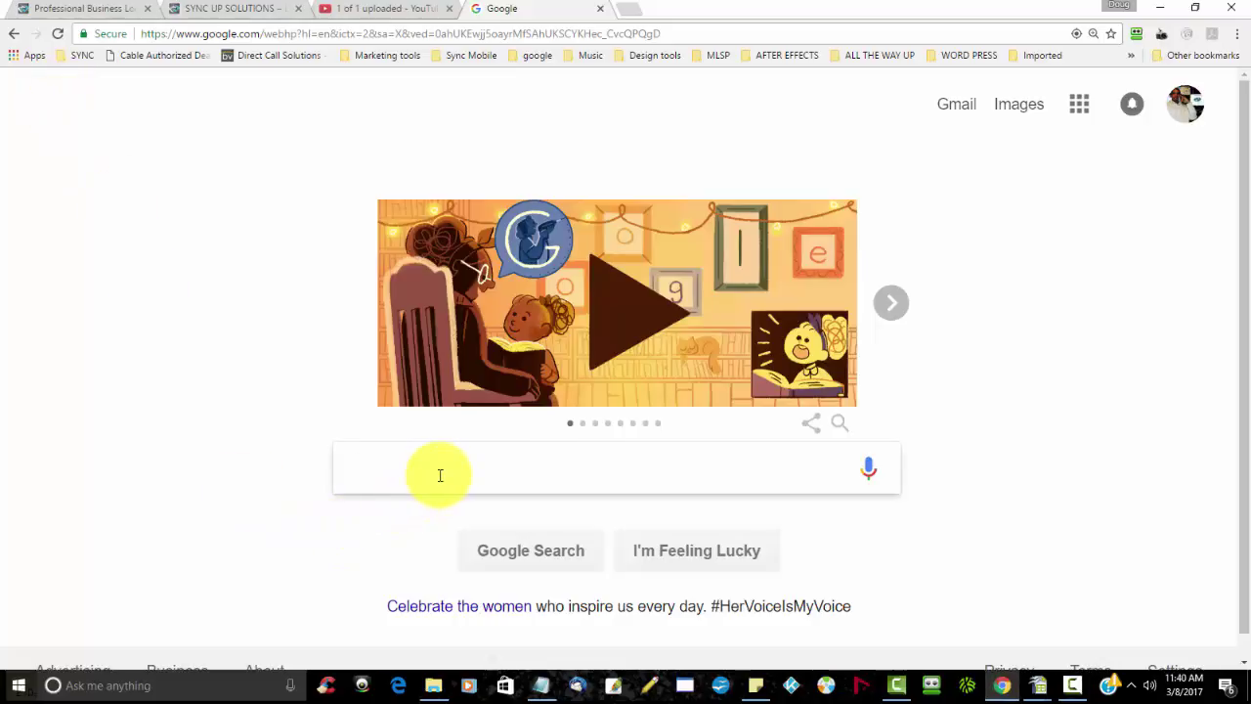
pyautogui.write('sync ')
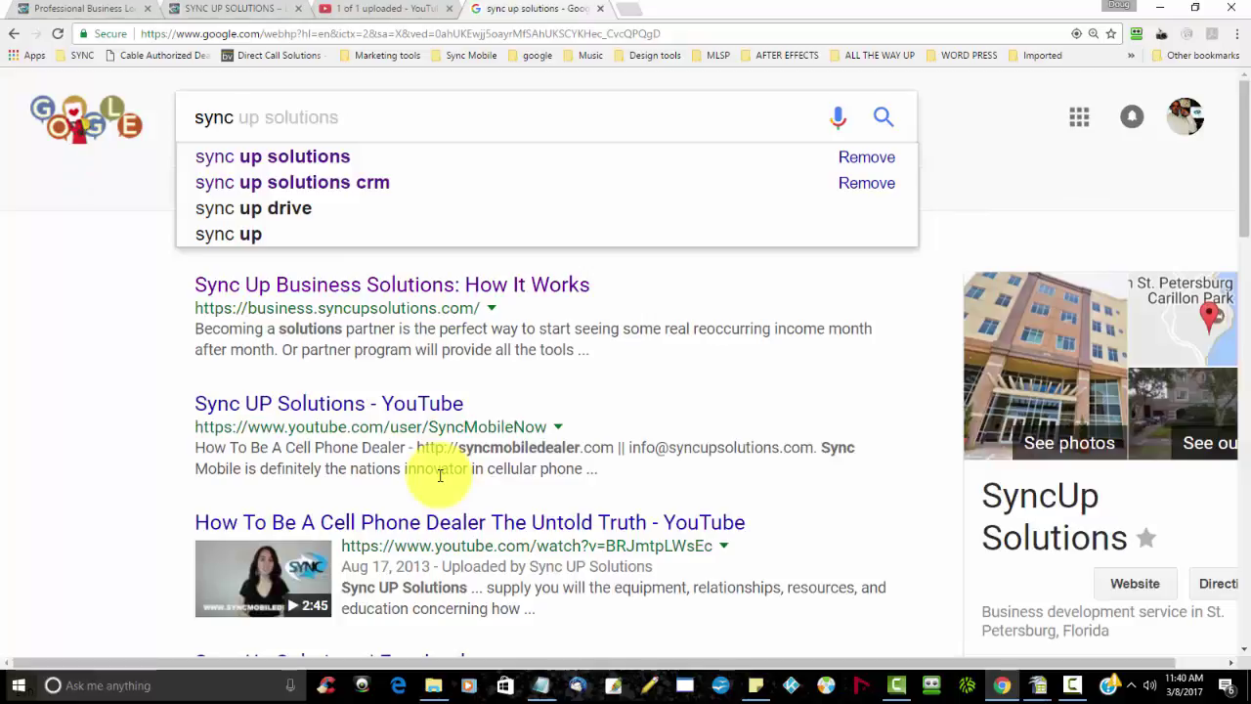
pyautogui.write('up ')
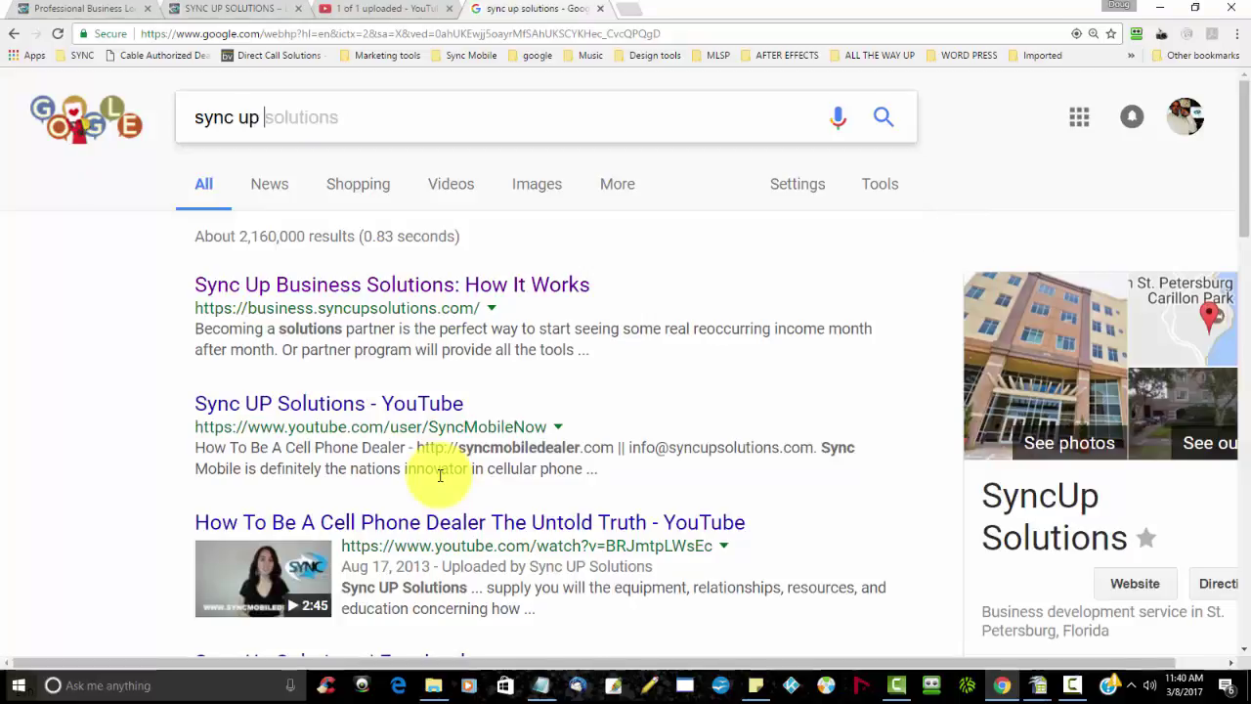
pyautogui.write('soltuinc')
pyautogui.press('BackSpace')
pyautogui.press('BackSpace')
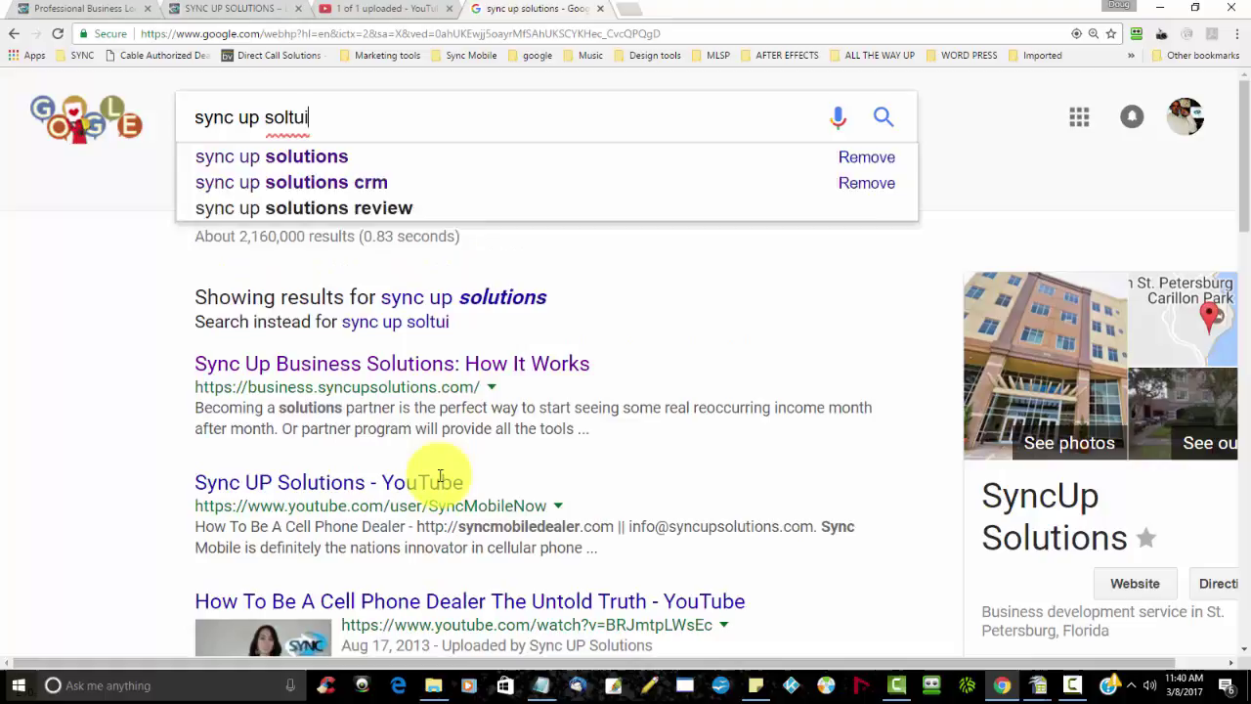
pyautogui.press('BackSpace')
pyautogui.press('BackSpace')
pyautogui.press('BackSpace')
pyautogui.write('utions')
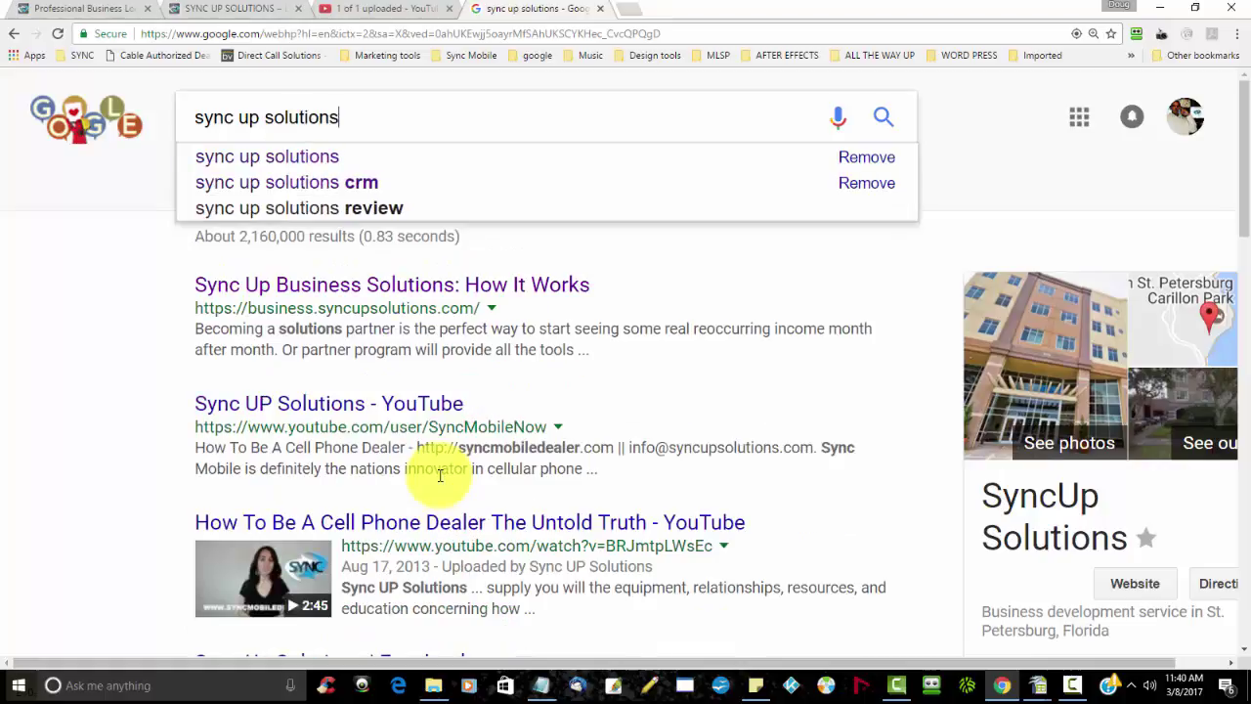
pyautogui.press('Return')
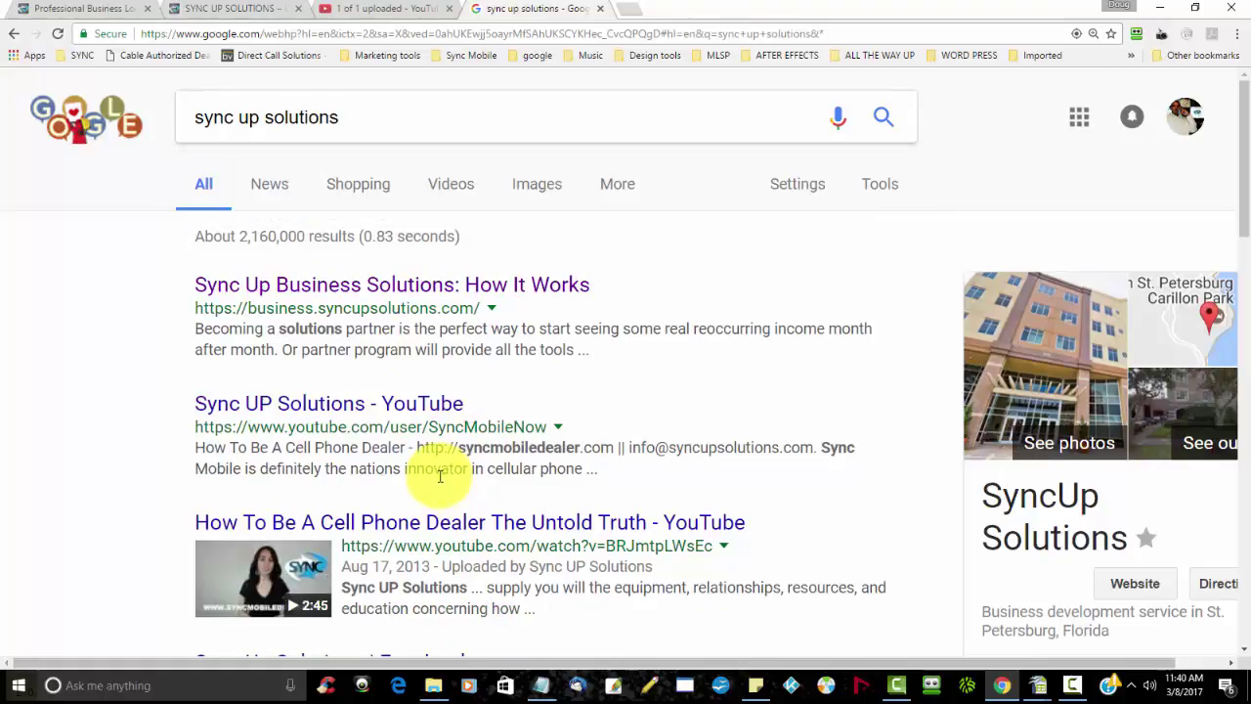
pyautogui.scroll(-5, 391, 322)
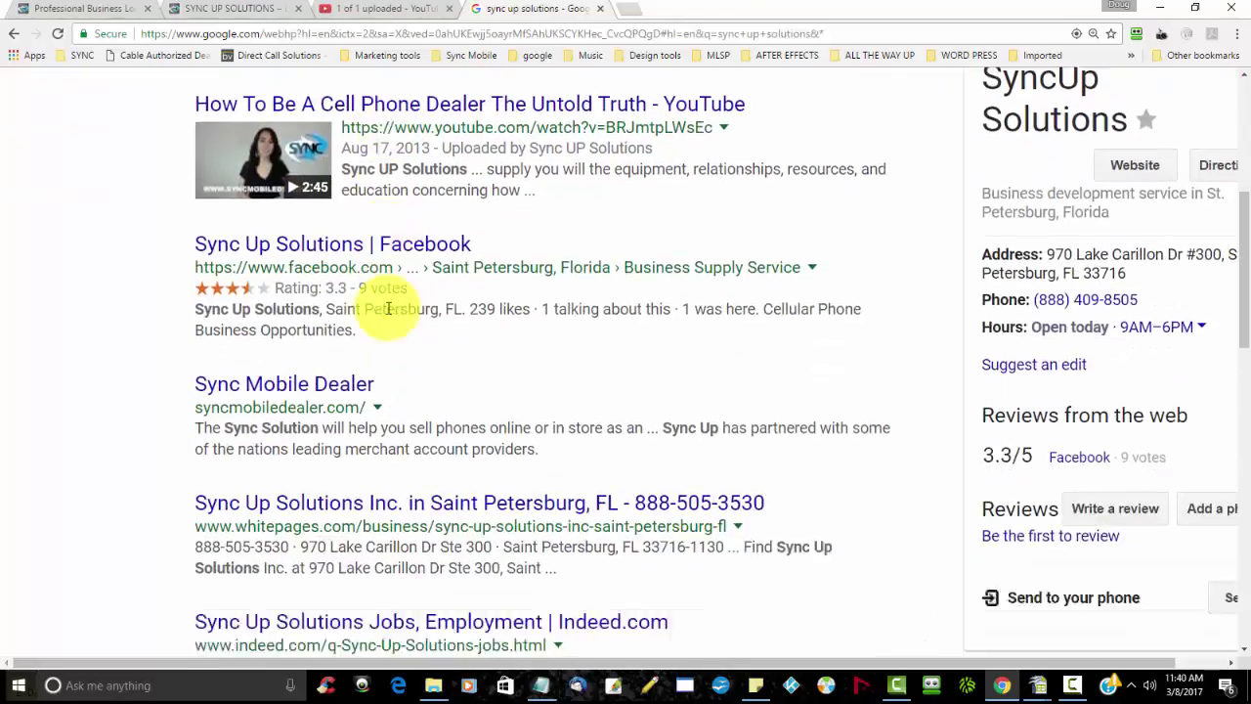
pyautogui.scroll(5, 384, 313)
pyautogui.scroll(-3, 382, 307)
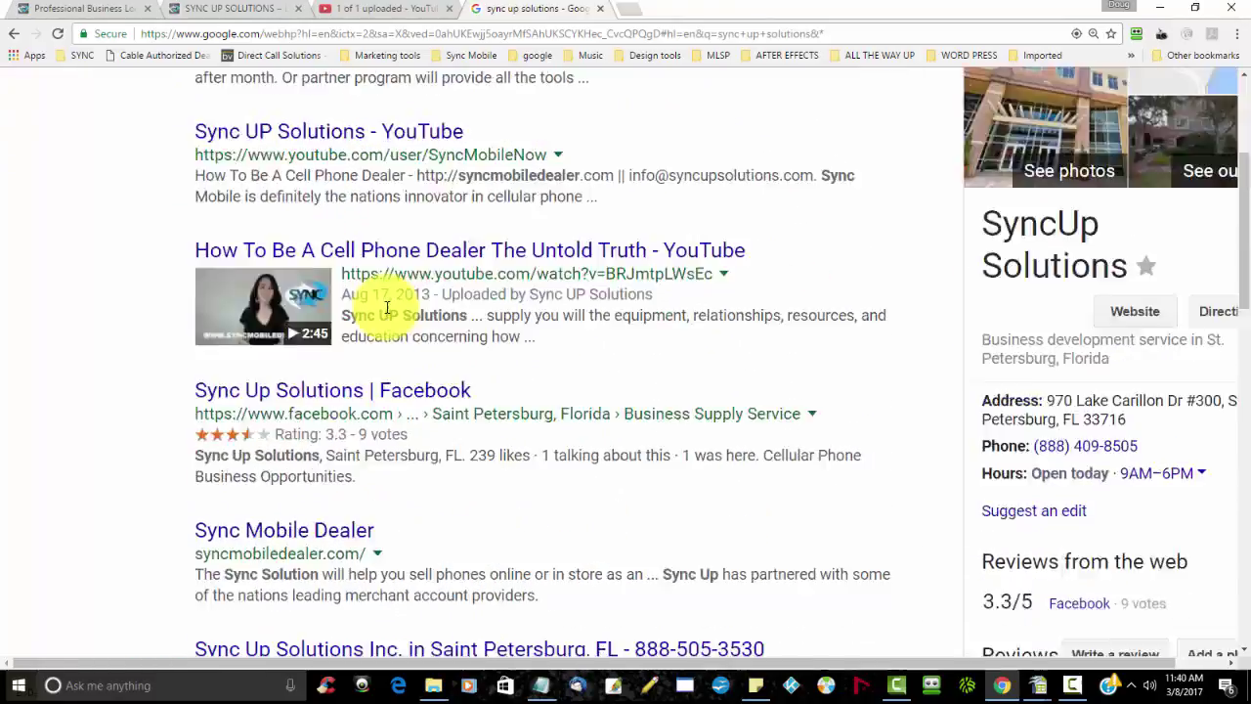
pyautogui.scroll(3, 371, 273)
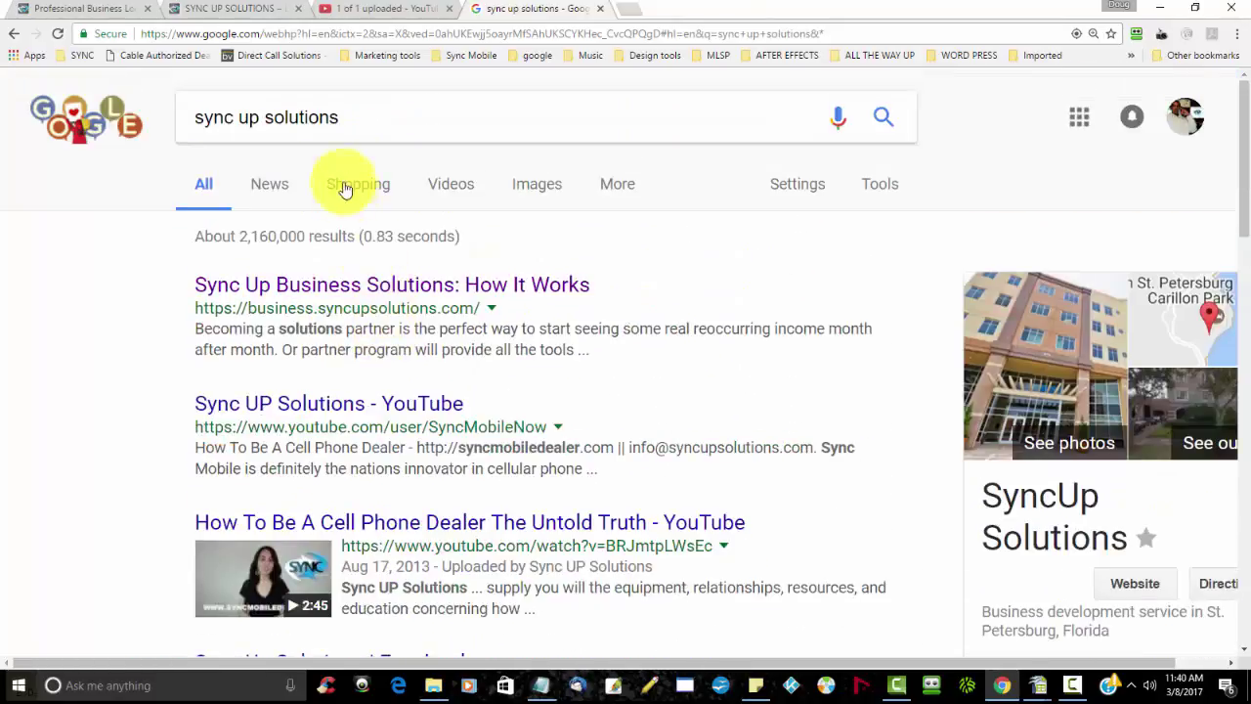
pyautogui.click(355, 117)
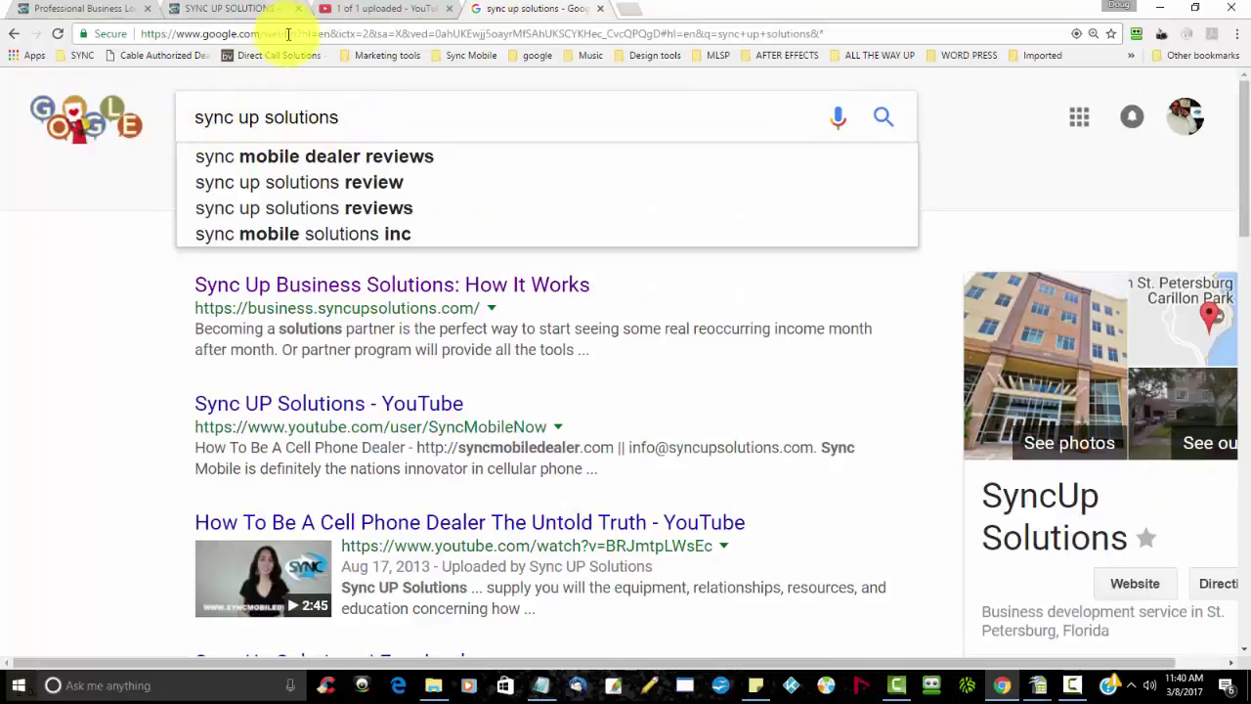
# Step: Switch to the open valexsolutions.com shop site and examine its domain address and home page content
pyautogui.click(238, 10)
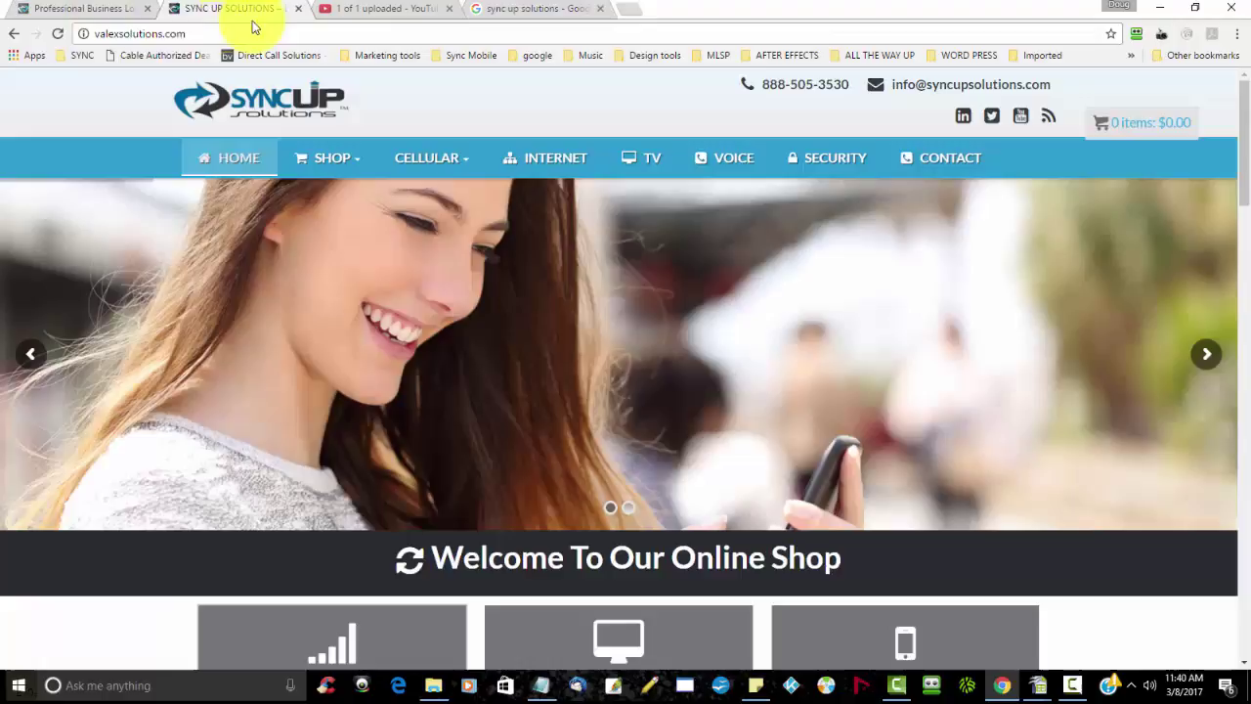
pyautogui.moveTo(95, 33); pyautogui.dragTo(188, 33)
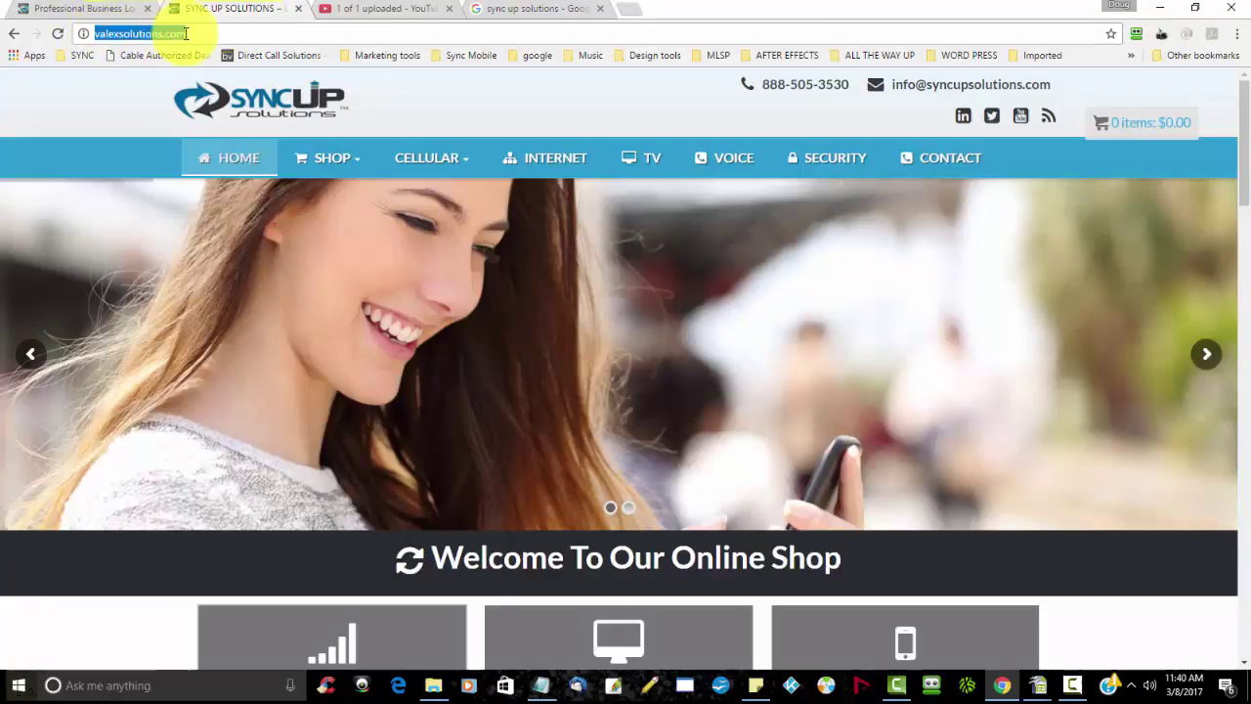
pyautogui.click(95, 33)
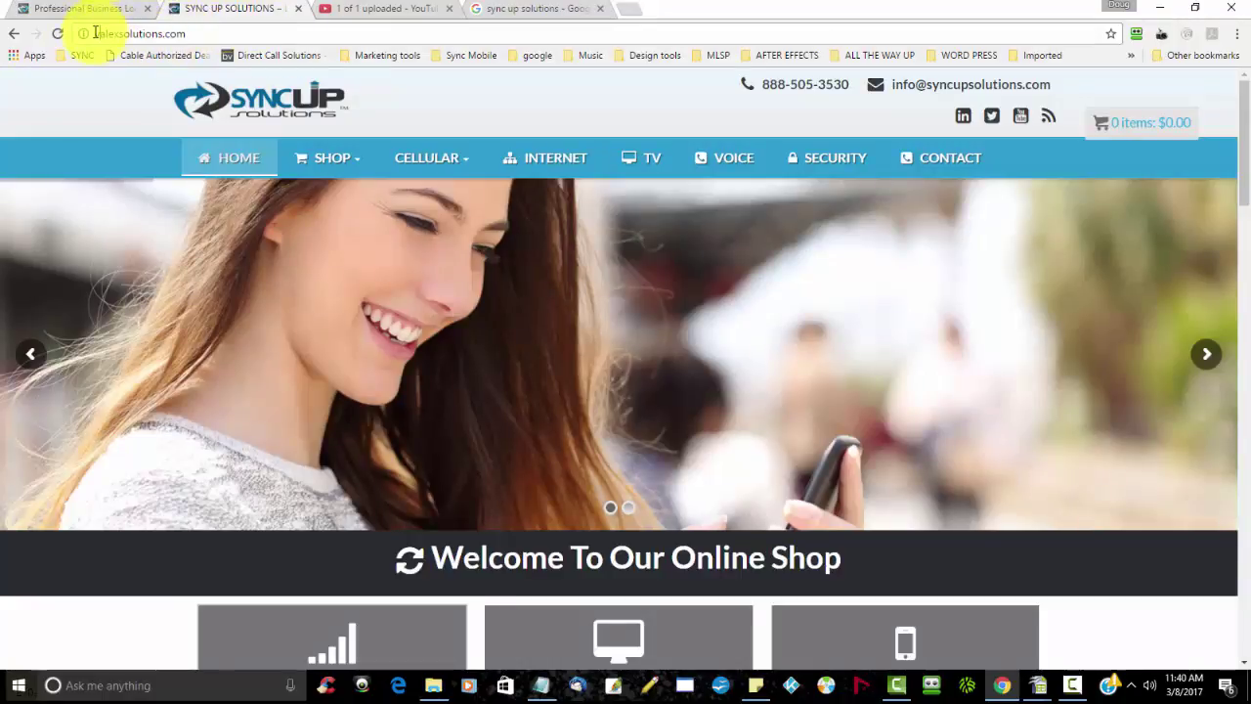
pyautogui.moveTo(97, 33); pyautogui.dragTo(196, 34)
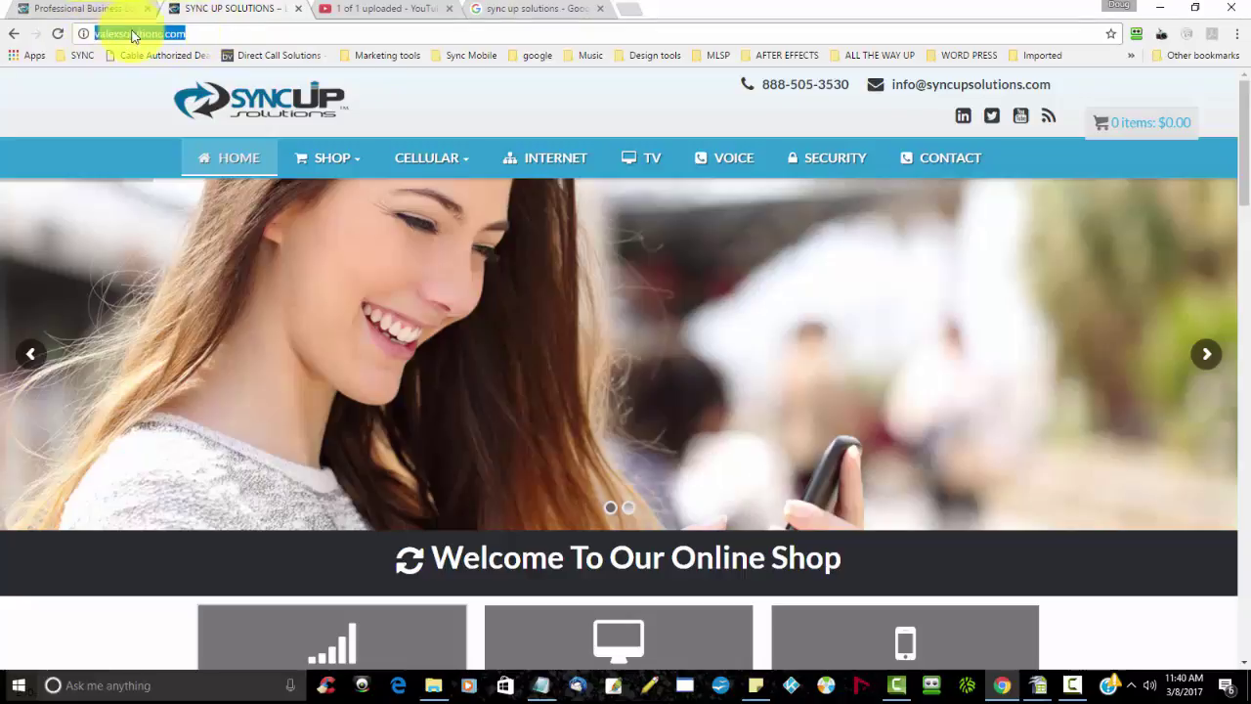
pyautogui.scroll(-12, 728, 195)
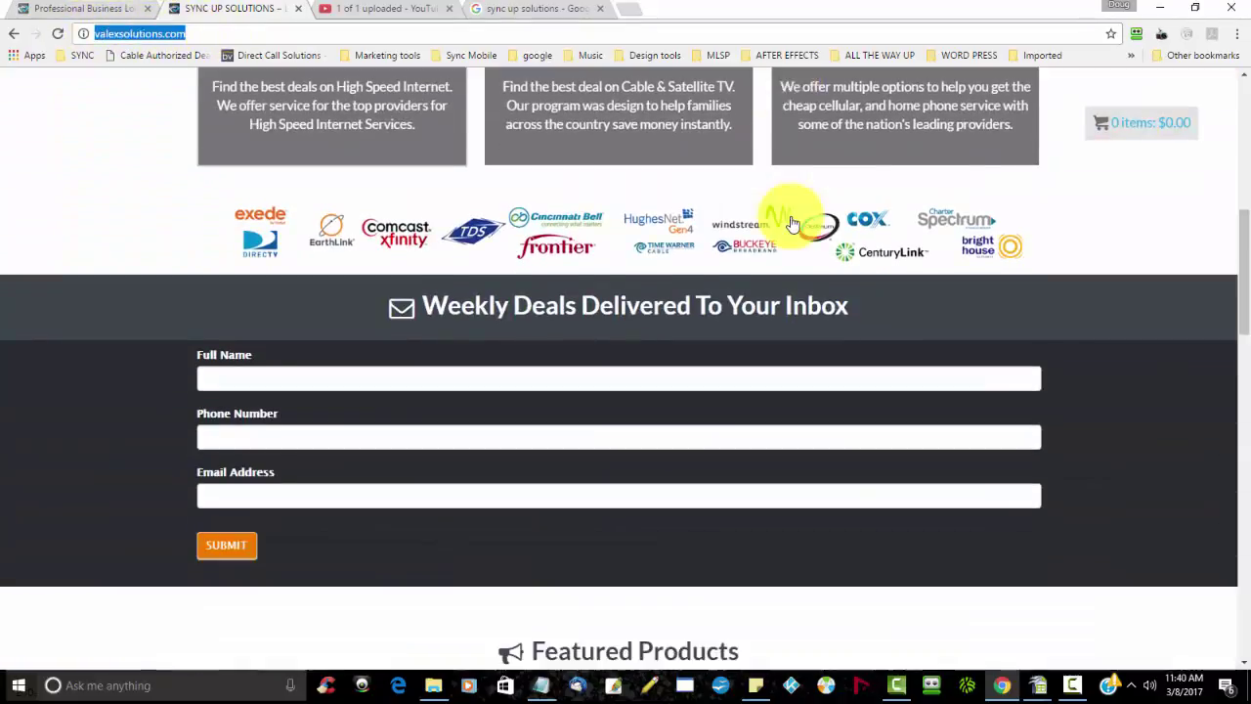
pyautogui.scroll(12, 797, 219)
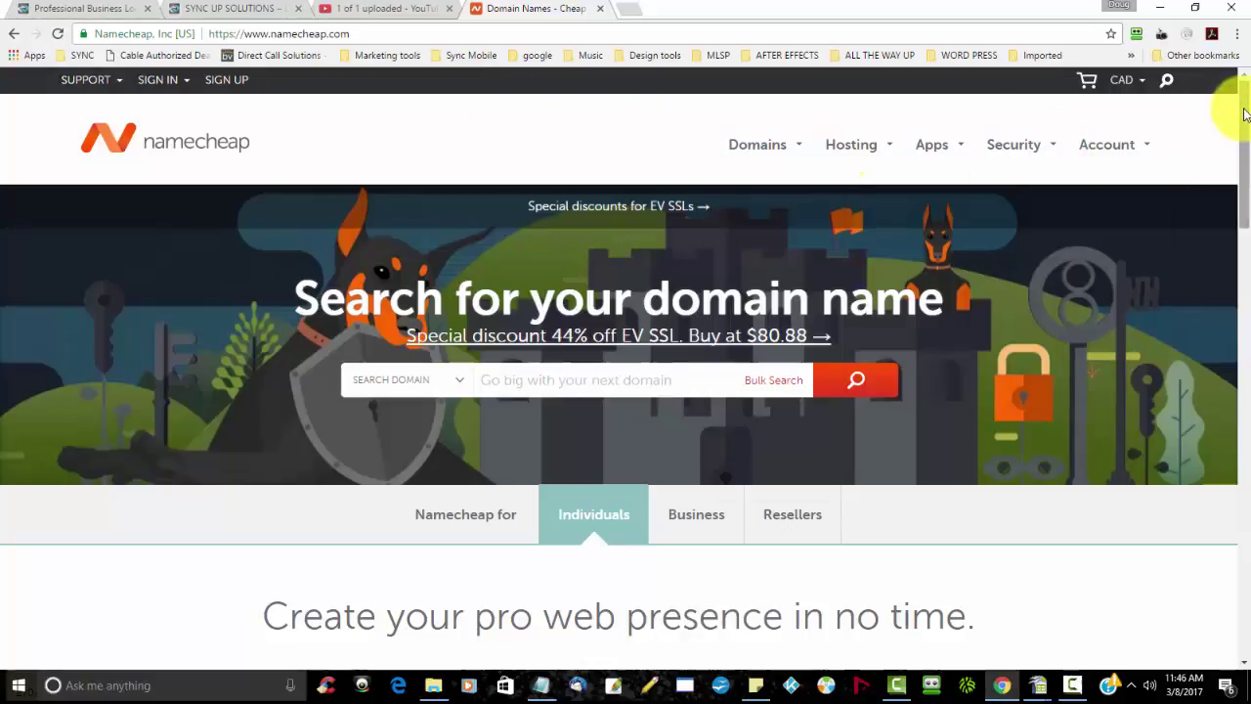
# Step: Check the availability of the domain buycellphonesnow.com on Namecheap
pyautogui.scroll(-1, 1241, 112)
pyautogui.scroll(1, 1246, 104)
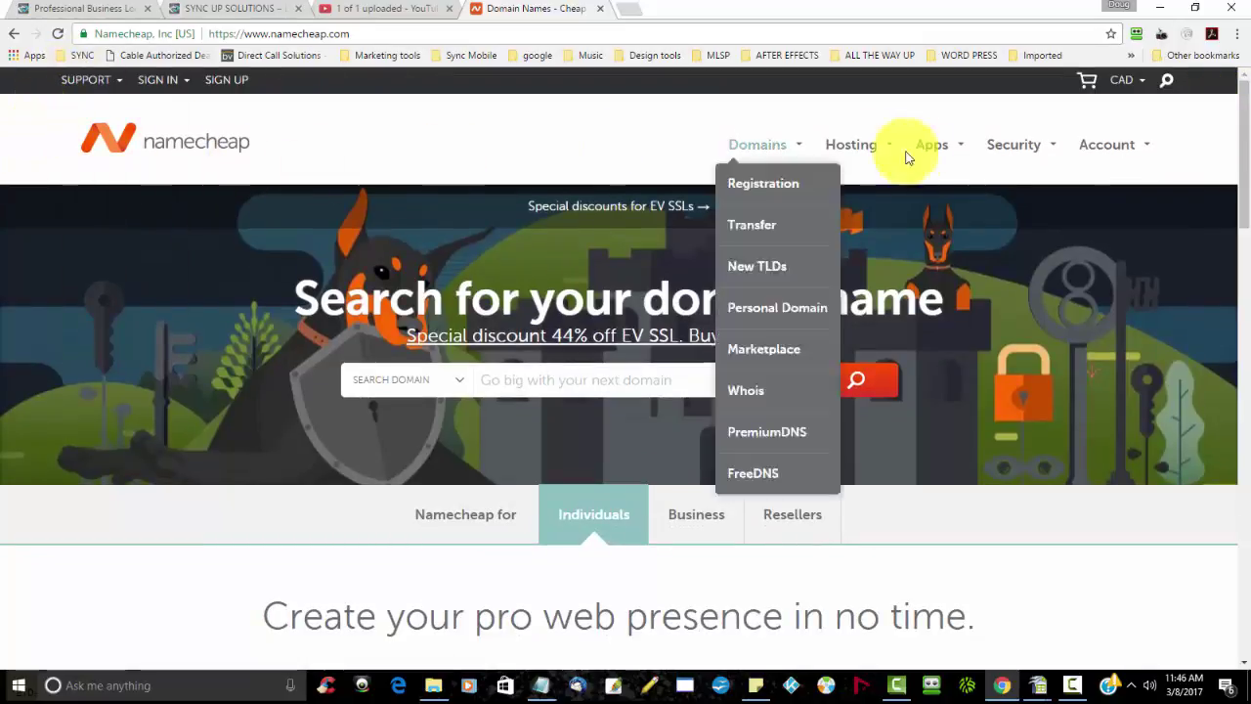
pyautogui.scroll(-2, 1246, 137)
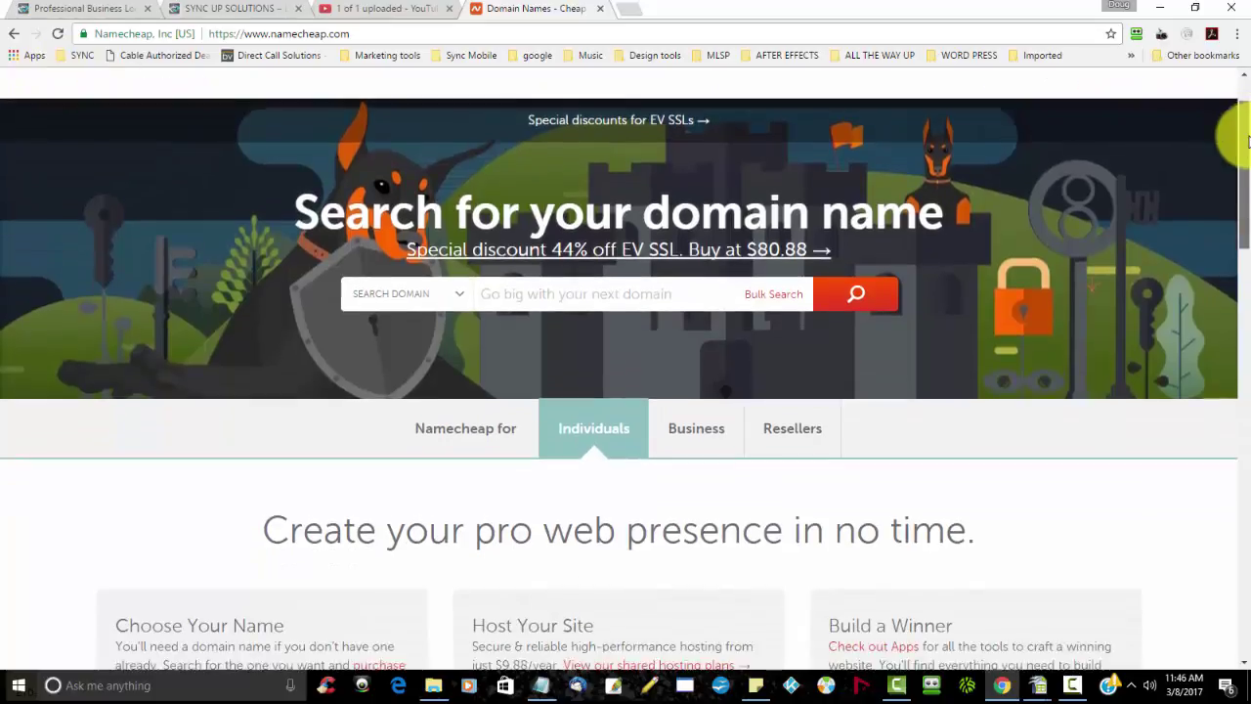
pyautogui.scroll(2, 1246, 142)
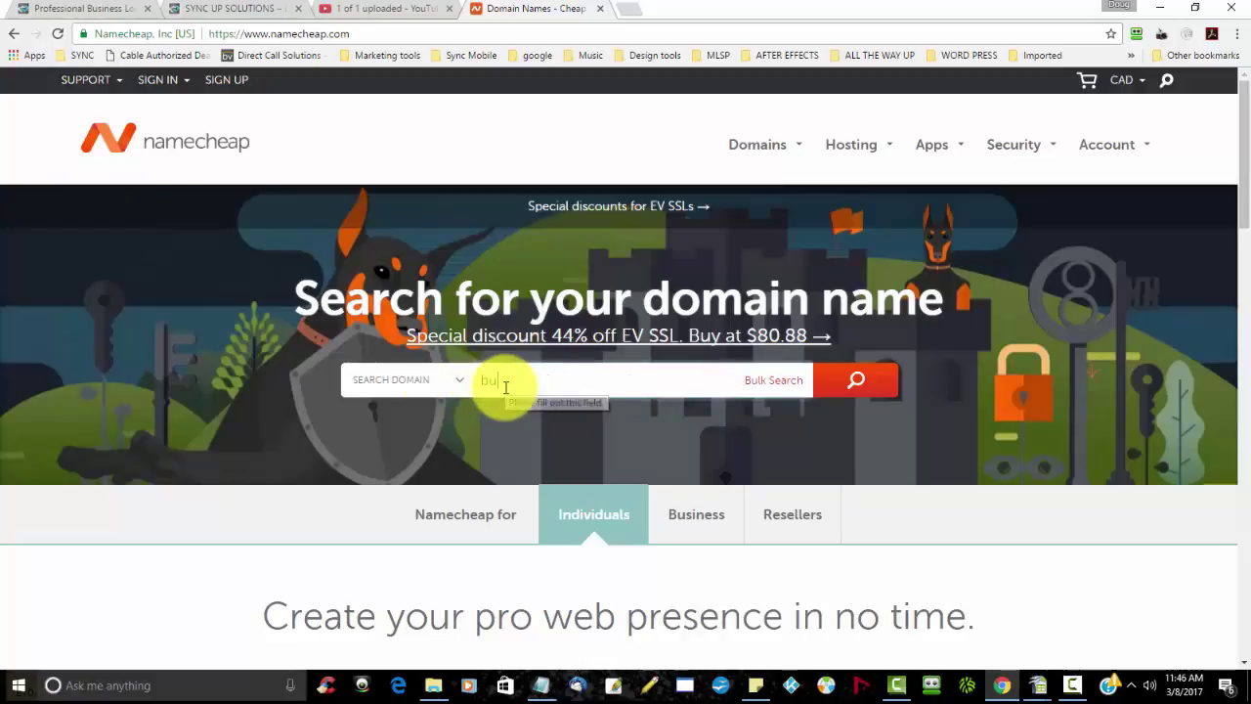
pyautogui.write('cellphon')
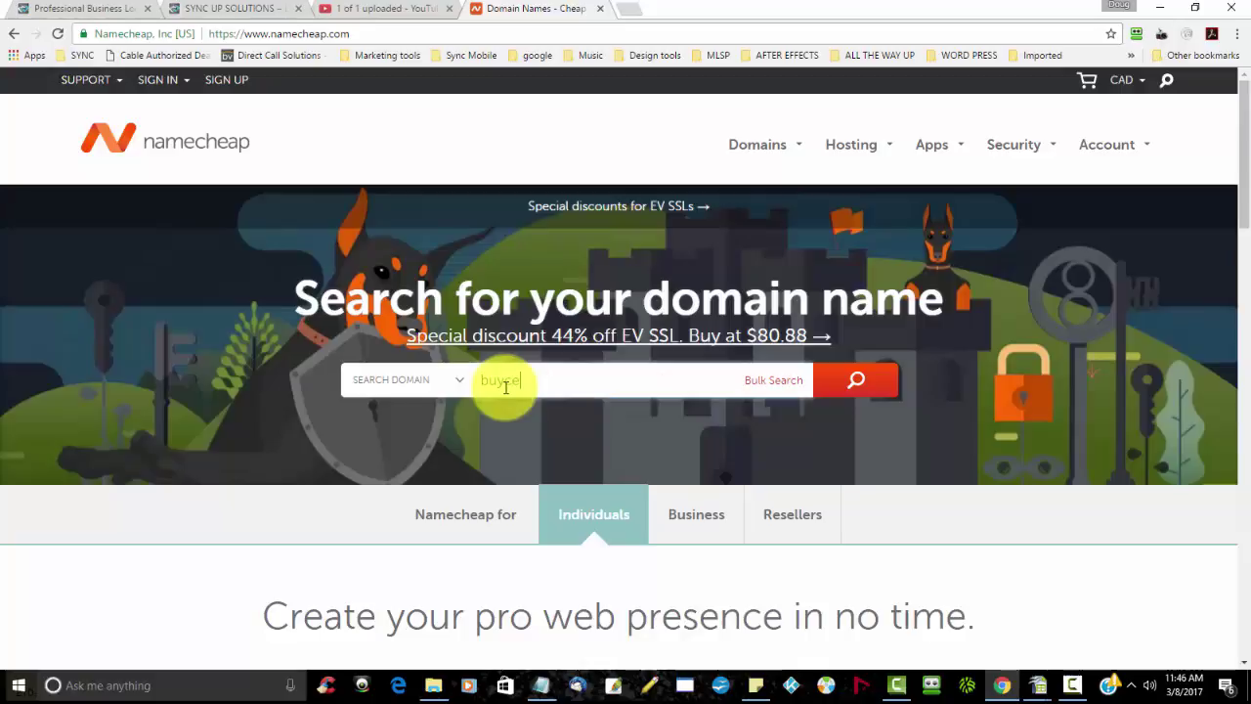
pyautogui.write('esnow.com')
pyautogui.press('Return')
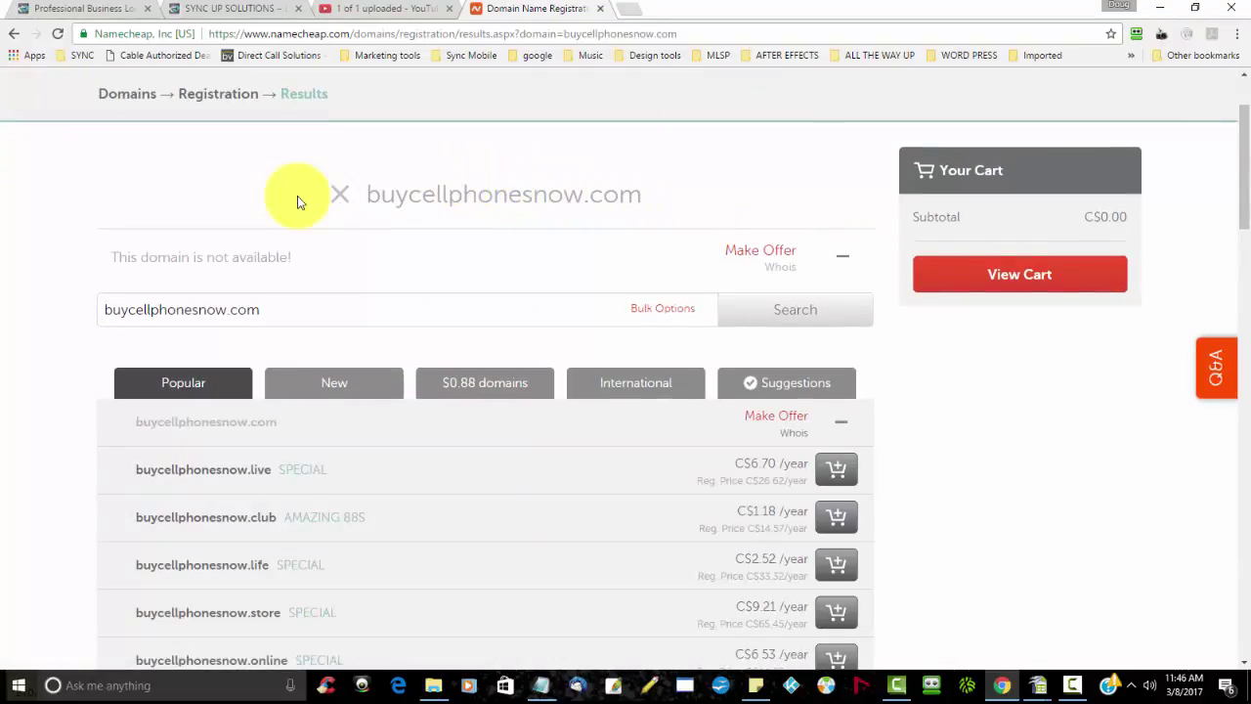
# Step: Search for the domain buycellphonesnow12456.com instead and take it to the shopping cart
pyautogui.scroll(1, 259, 203)
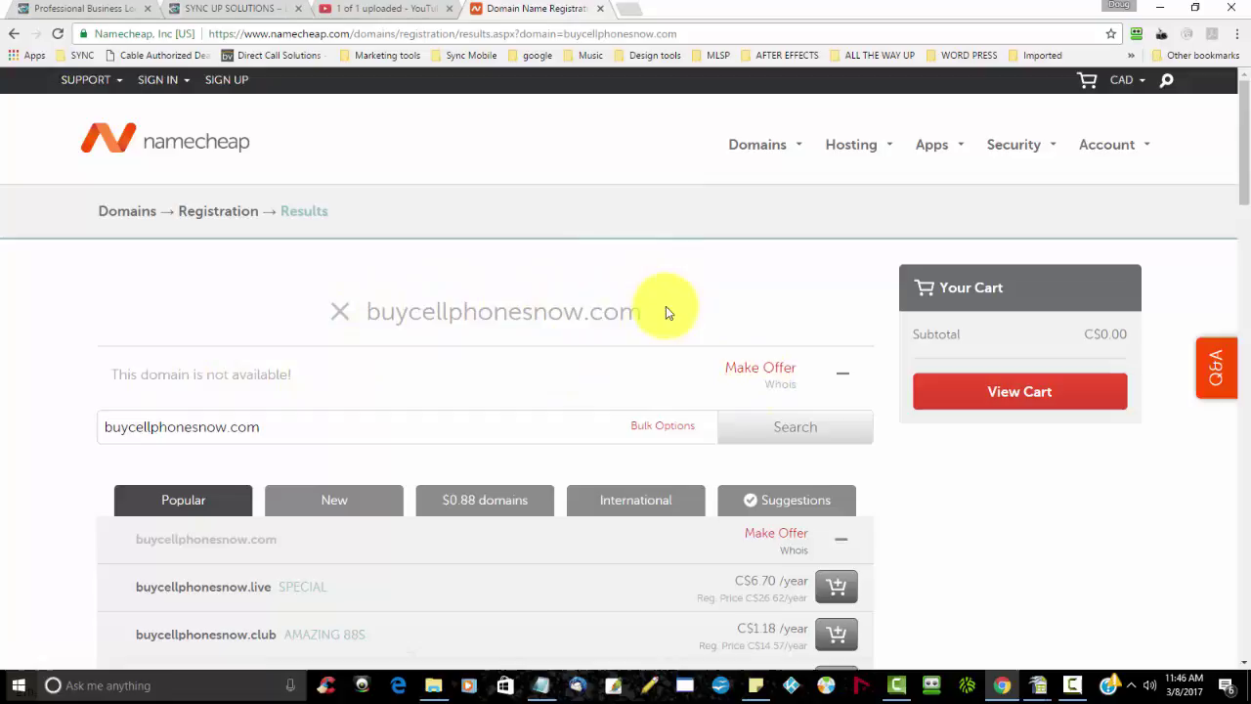
pyautogui.scroll(-3, 678, 413)
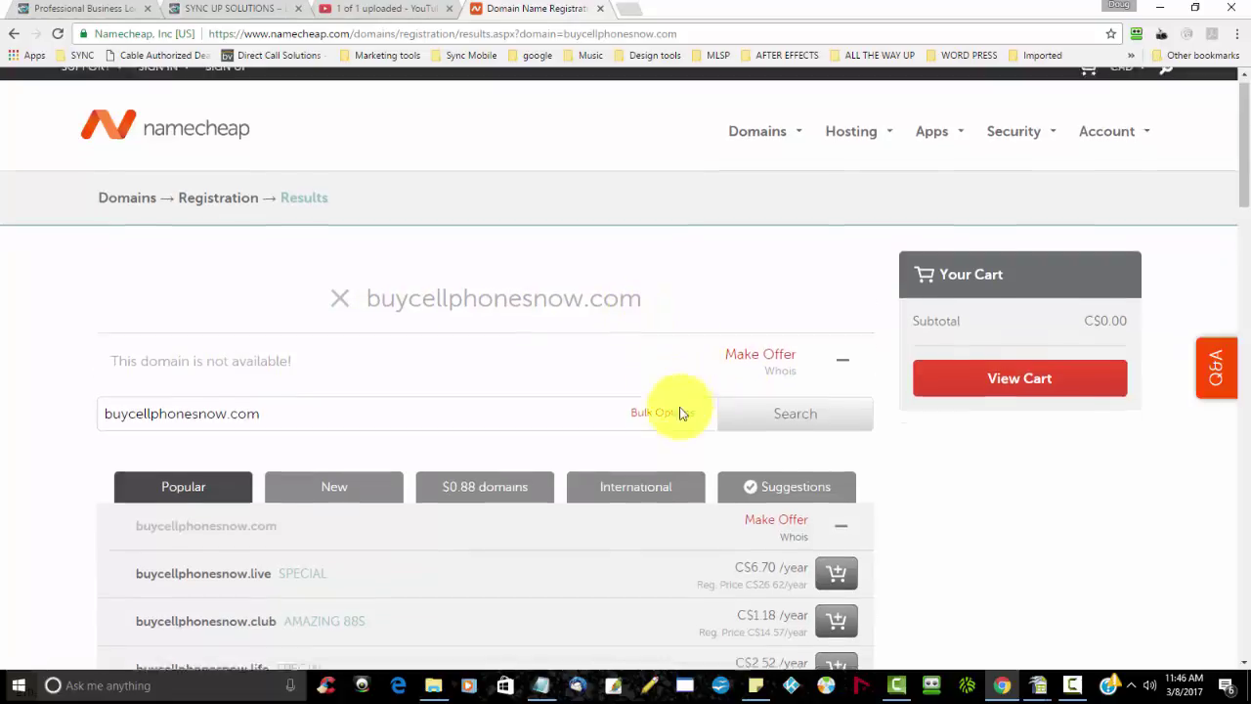
pyautogui.scroll(-3, 563, 374)
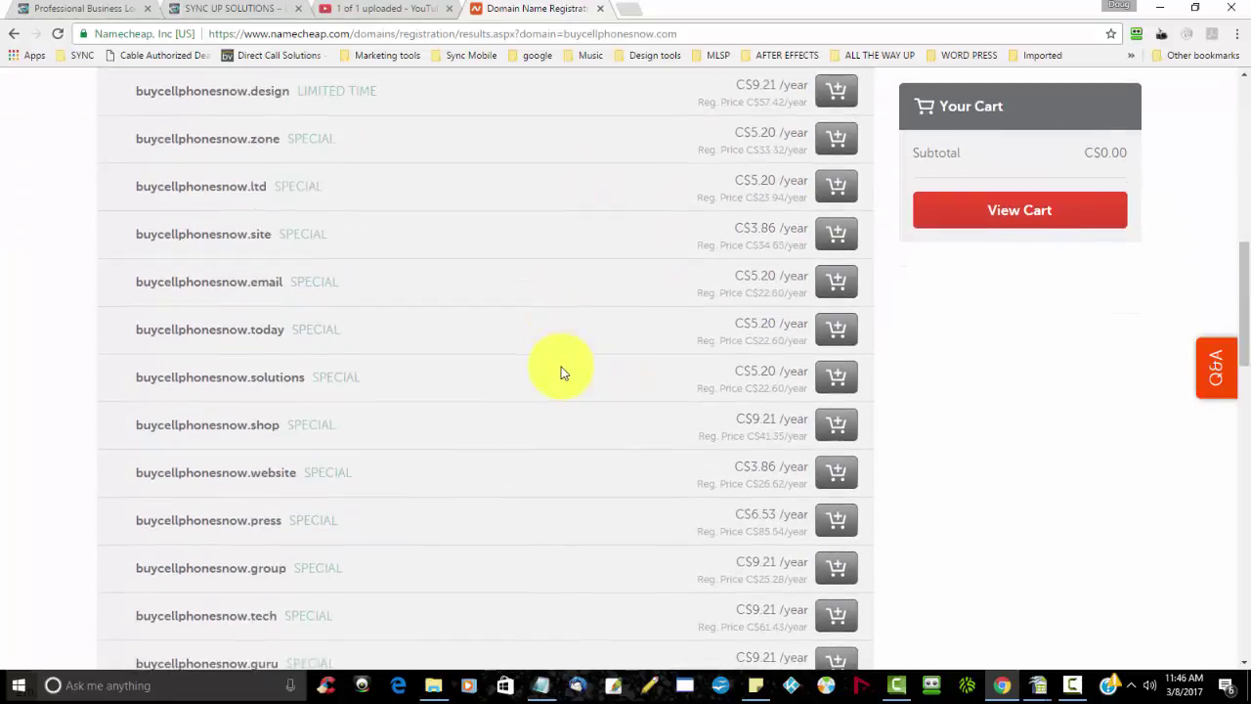
pyautogui.scroll(6, 558, 368)
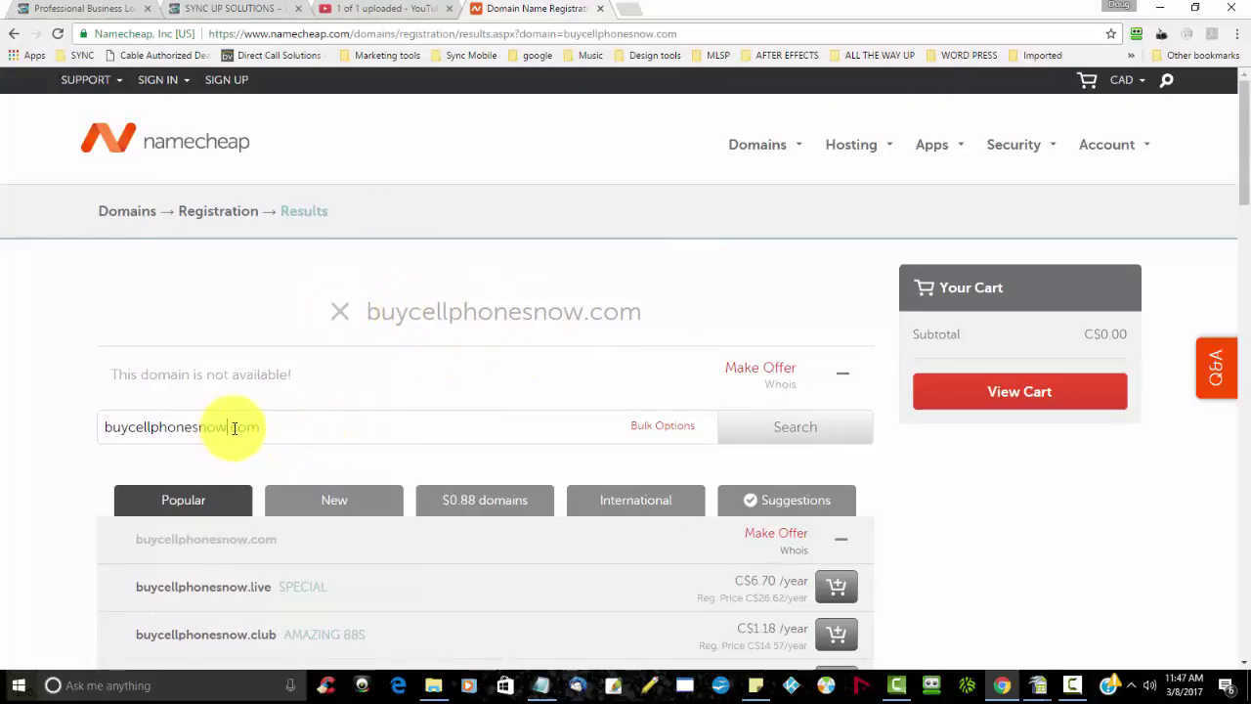
pyautogui.write('12456')
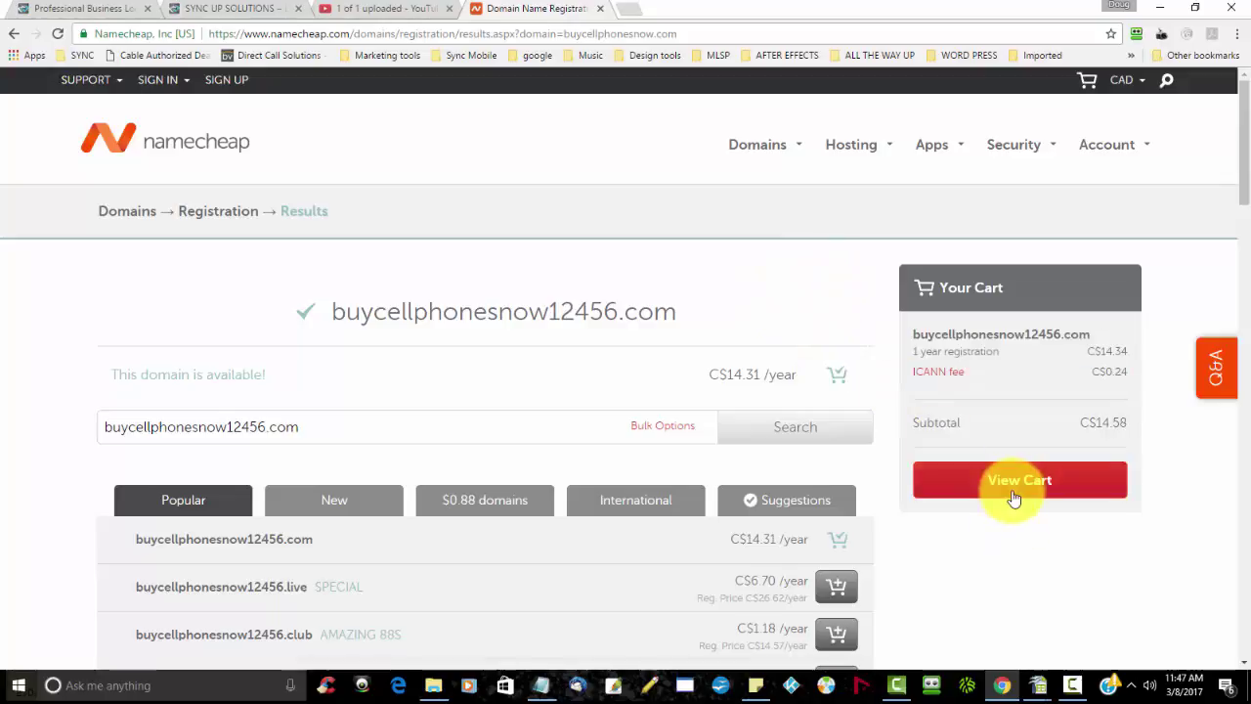
pyautogui.click(1021, 480)
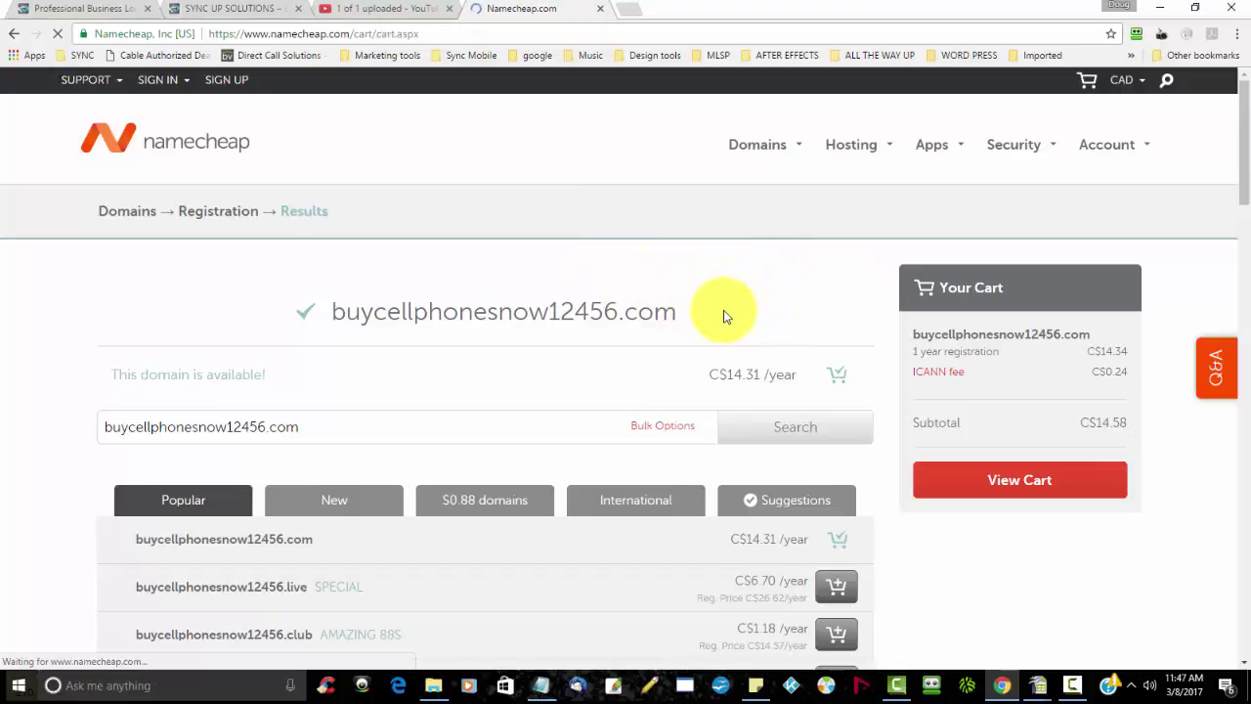
# Step: Examine the registration periods offered for buycellphonesnow12456.com in the shopping cart
pyautogui.scroll(-1, 636, 328)
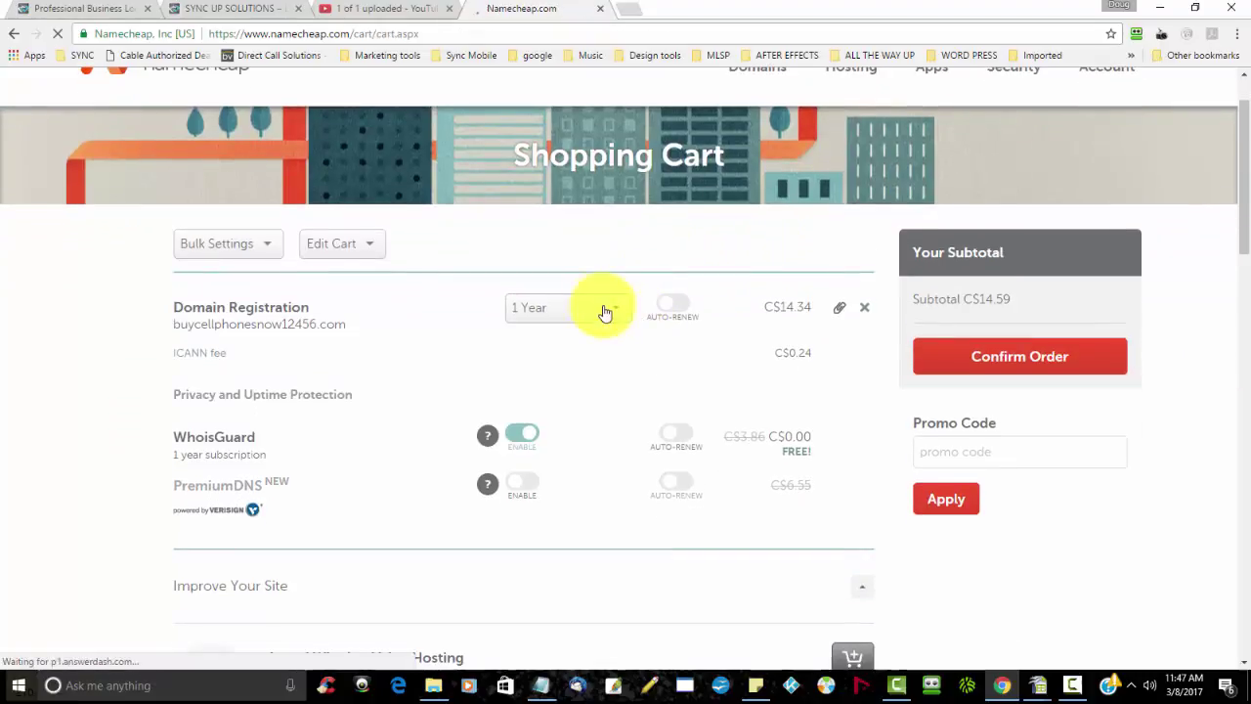
pyautogui.click(603, 309)
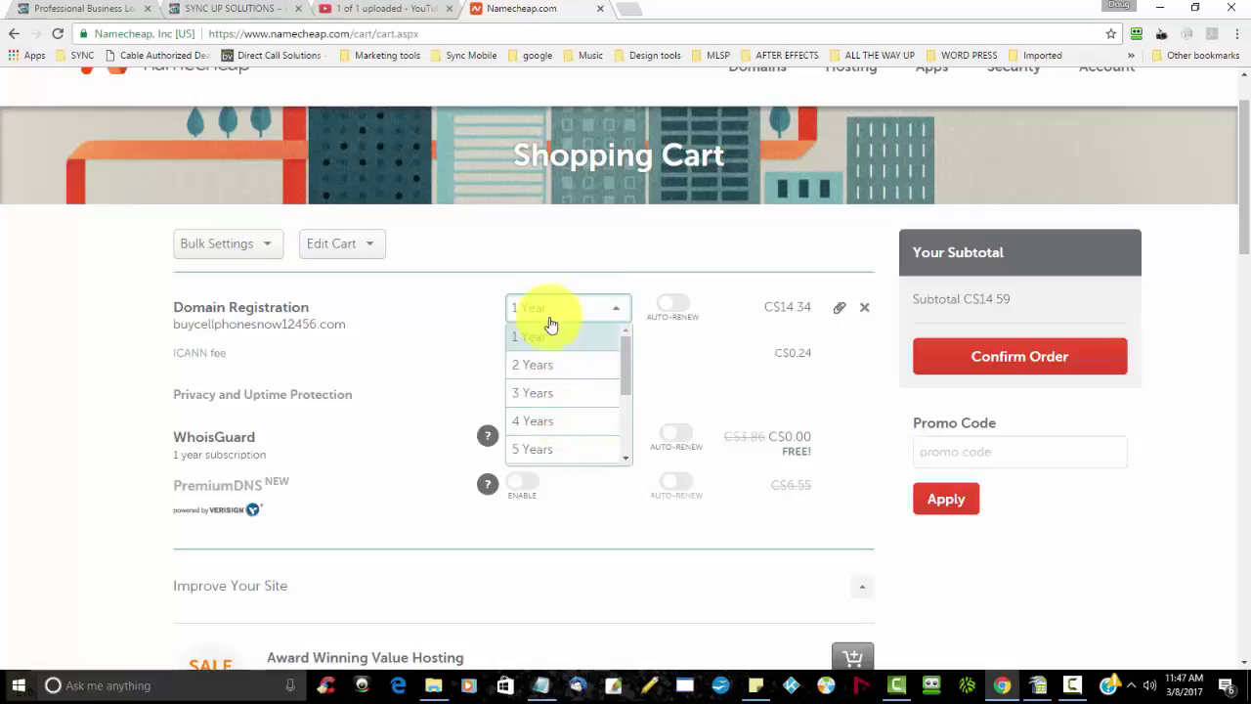
pyautogui.click(561, 256)
pyautogui.click(585, 307)
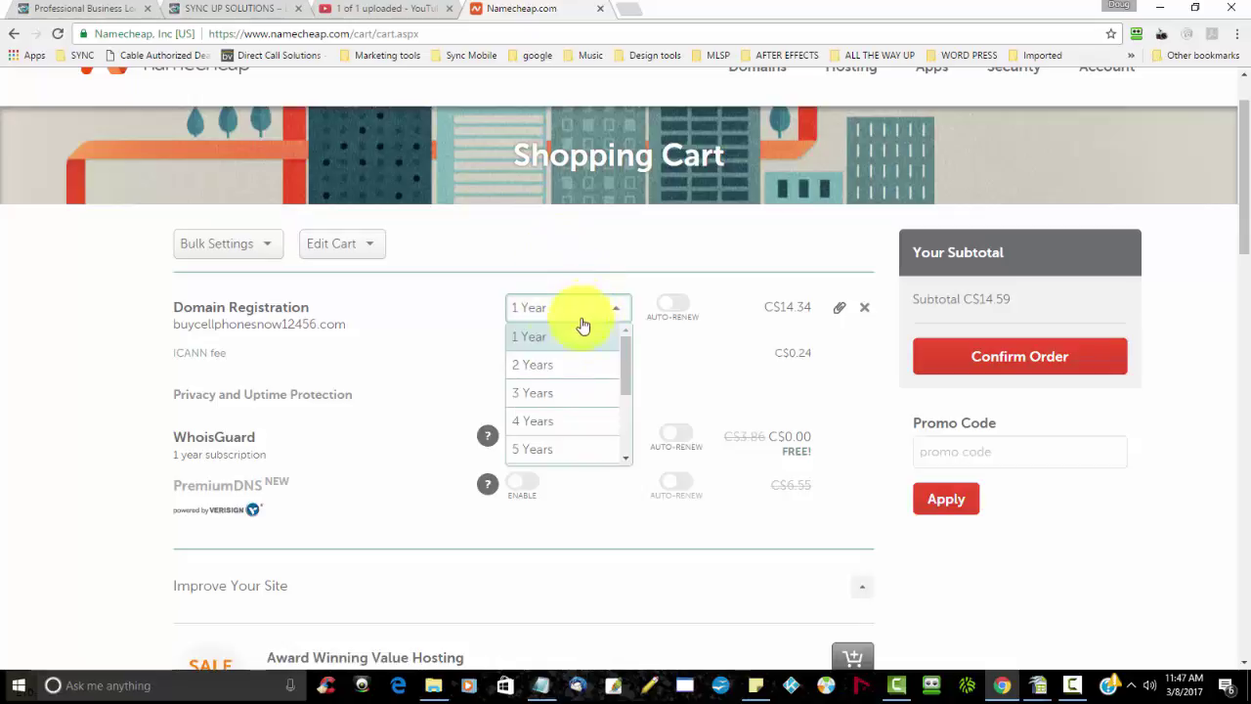
pyautogui.click(599, 246)
pyautogui.click(579, 314)
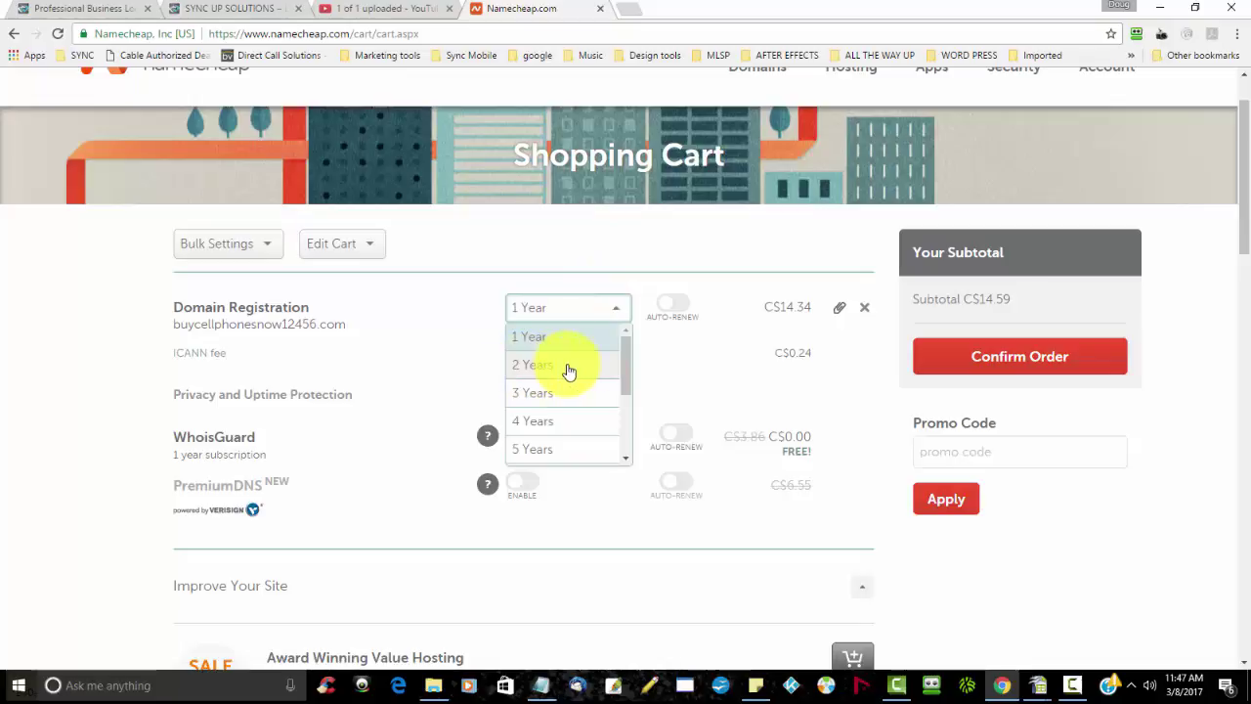
pyautogui.click(671, 237)
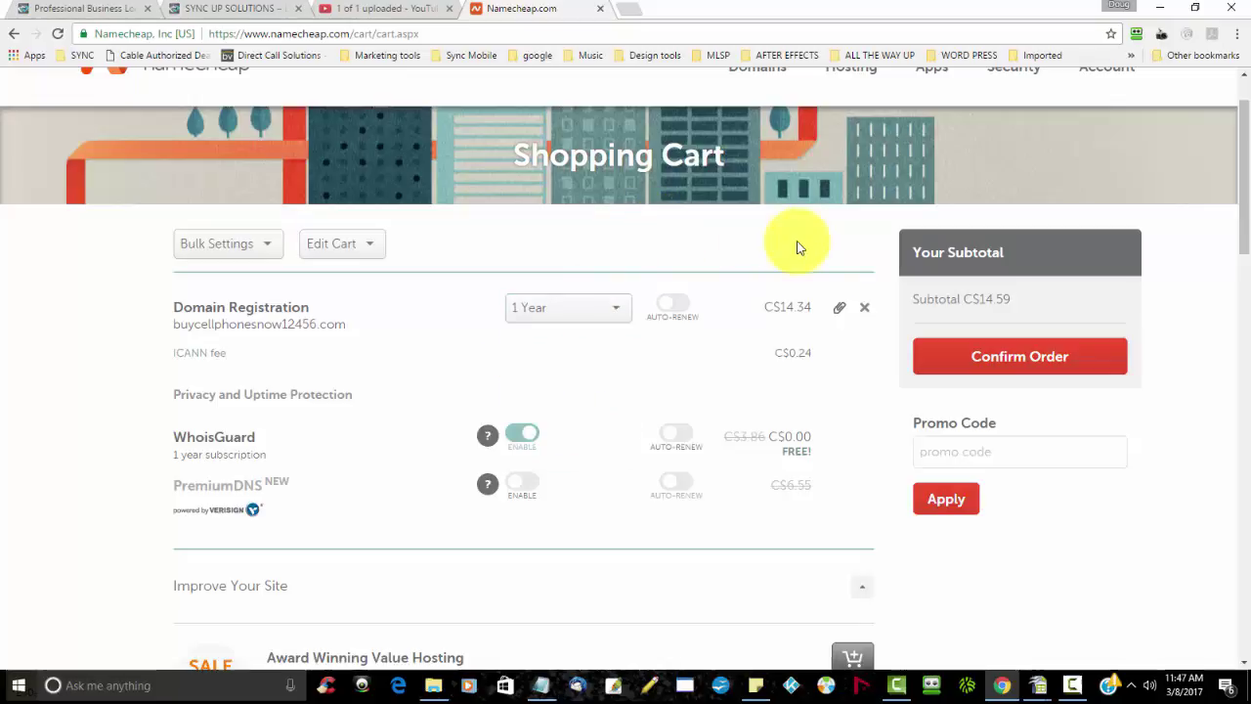
# Step: Review the cart's domain registration, privacy protection and optional add-on offers such as hosting, SSL and email
pyautogui.scroll(-3, 801, 245)
pyautogui.scroll(-7, 799, 251)
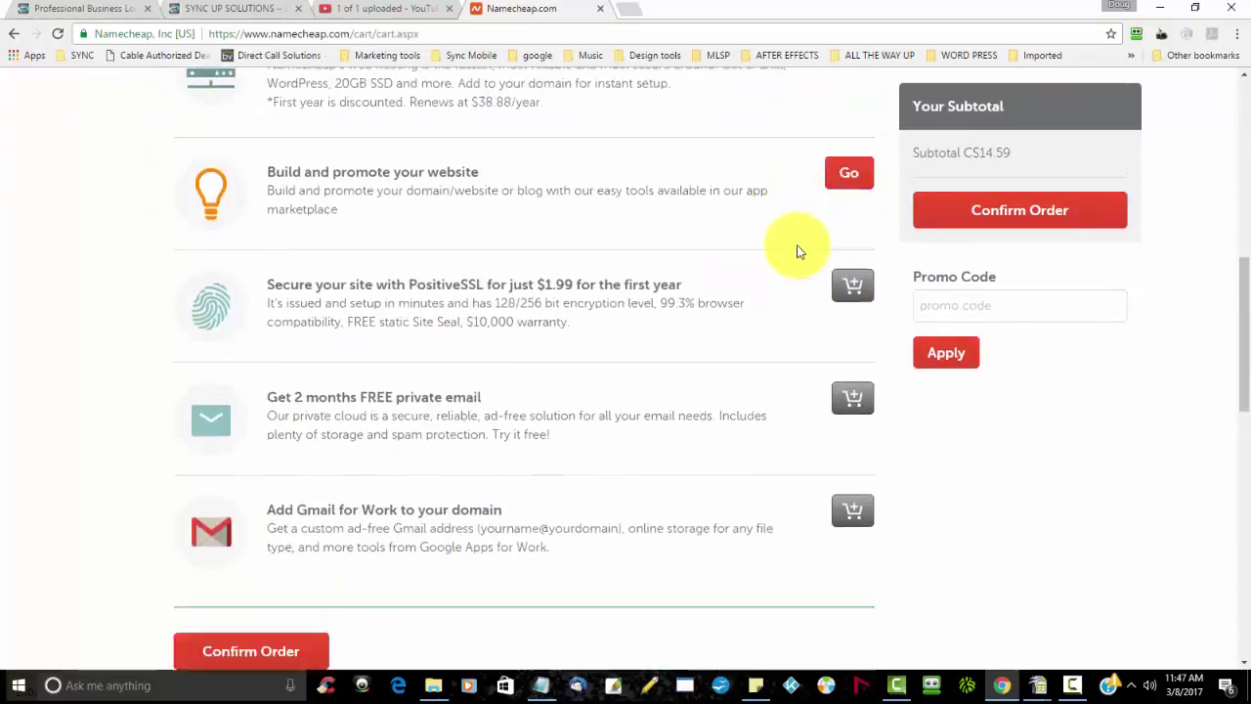
pyautogui.scroll(7, 794, 251)
pyautogui.scroll(2, 791, 246)
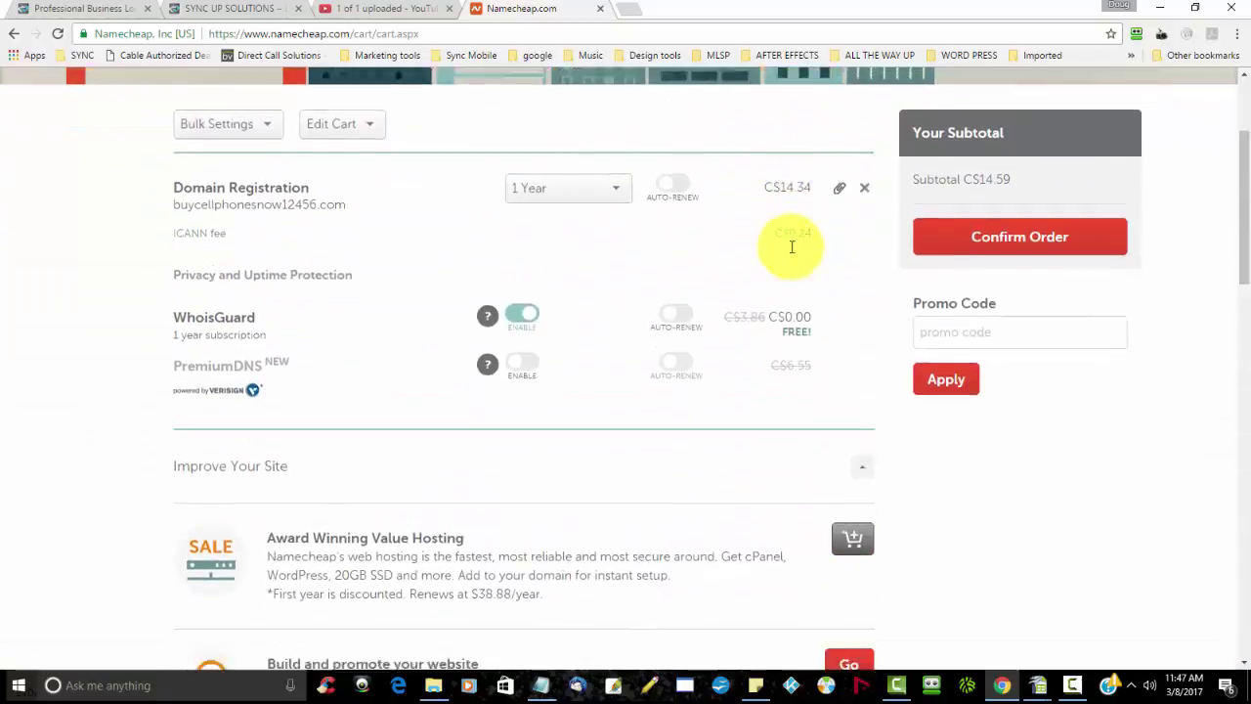
pyautogui.scroll(-6, 791, 246)
pyautogui.scroll(8, 790, 246)
pyautogui.scroll(-8, 791, 247)
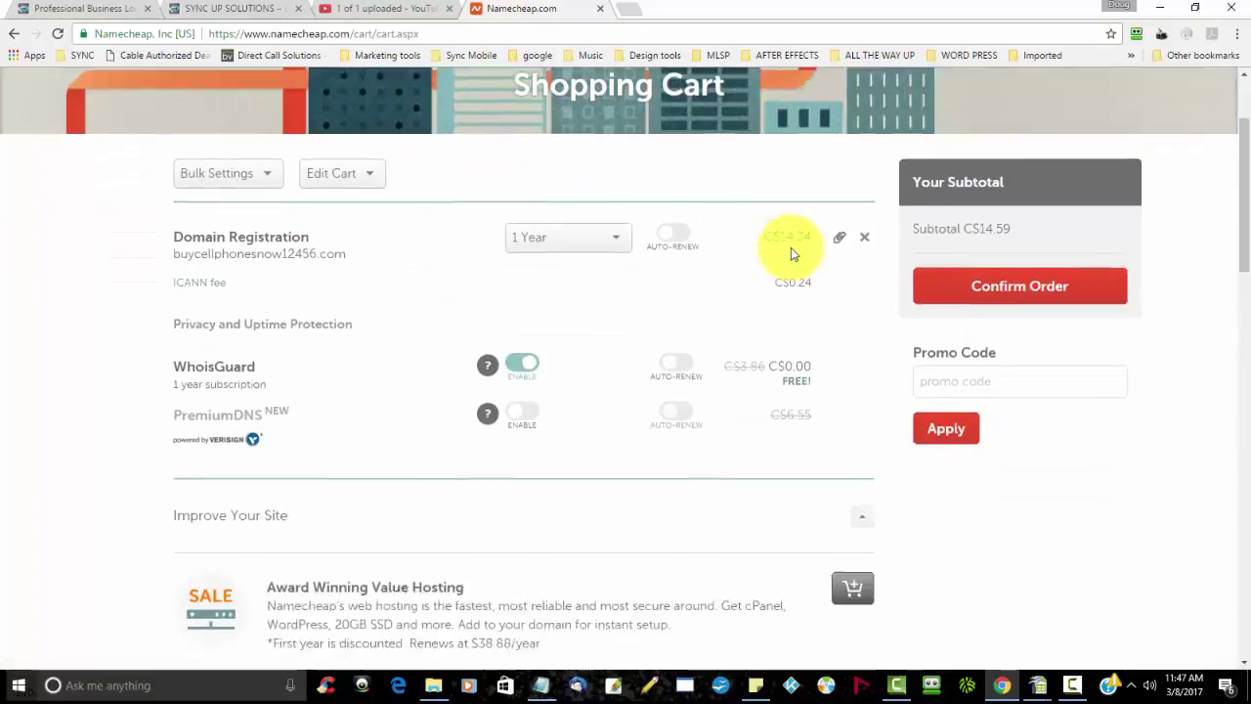
pyautogui.scroll(3, 790, 248)
pyautogui.scroll(6, 790, 248)
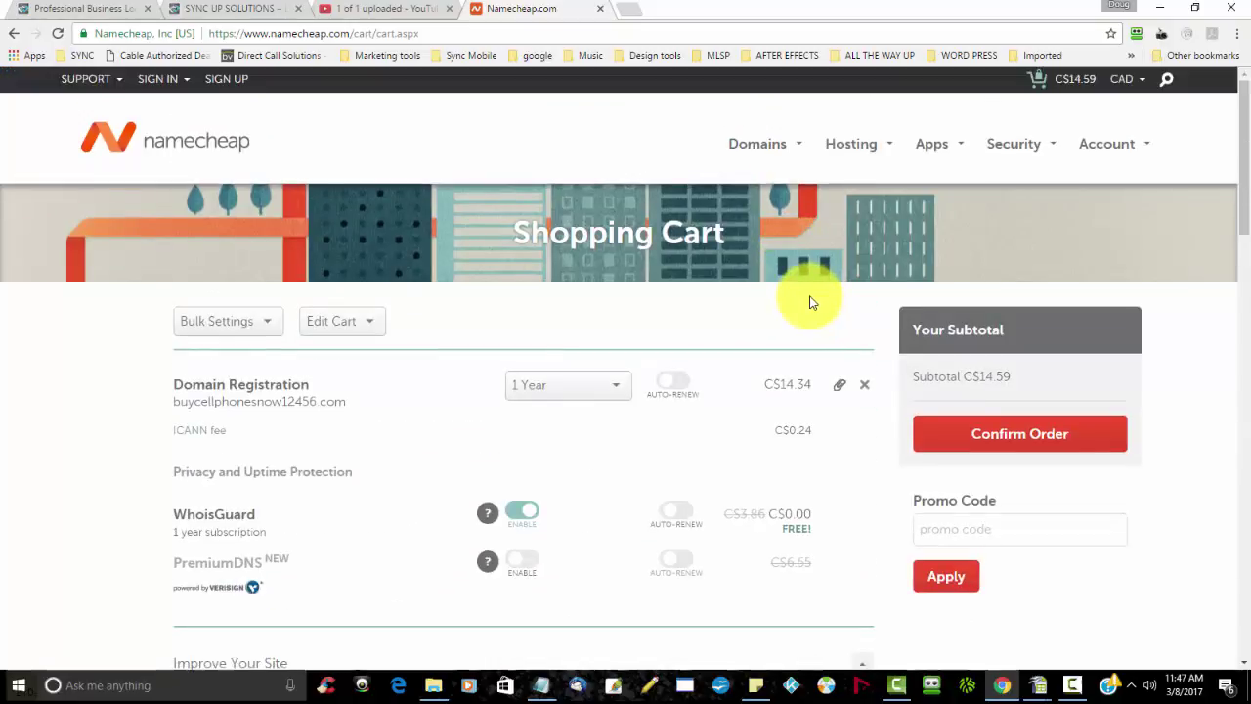
pyautogui.scroll(-5, 810, 301)
pyautogui.scroll(5, 808, 301)
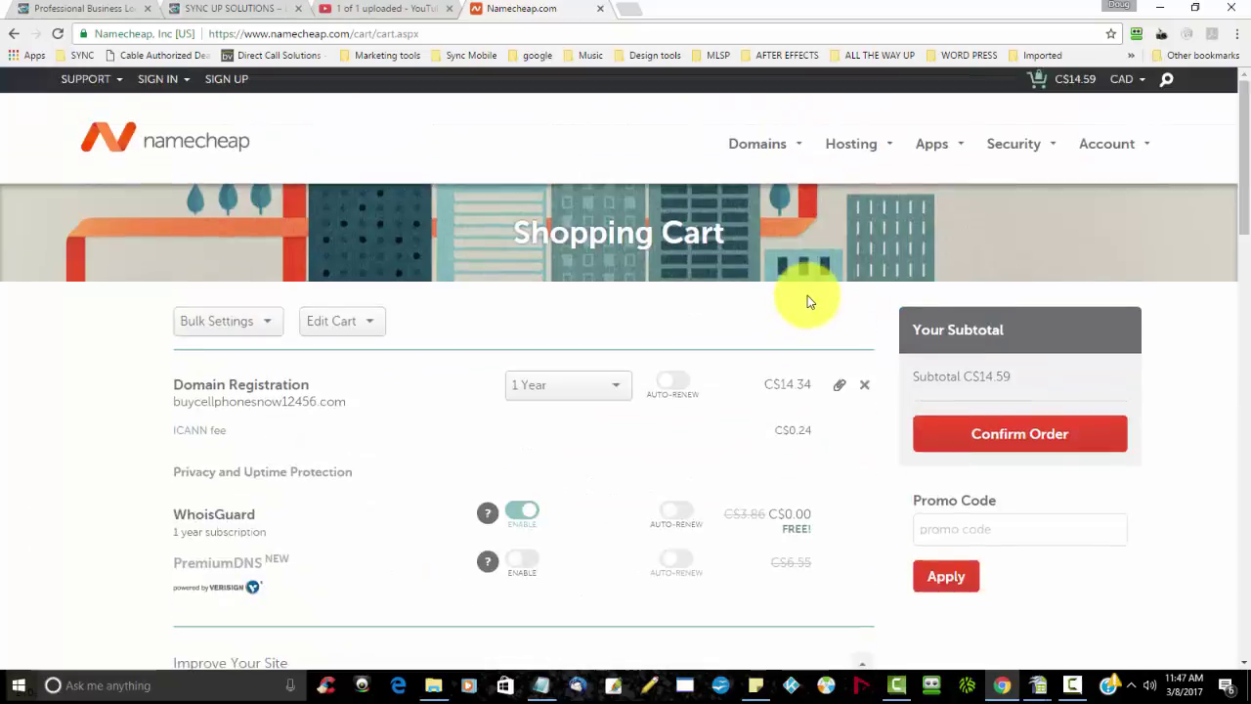